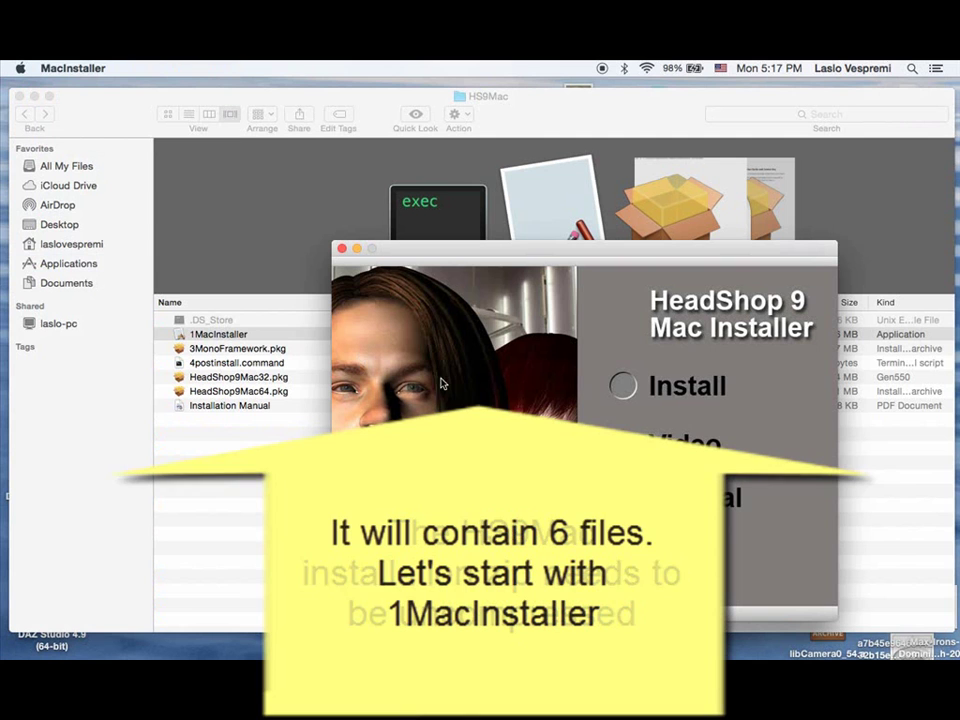
- Paste the HeadShop 9 license key into the installer and confirm the installation
left_click(622, 386)
key("super+v")
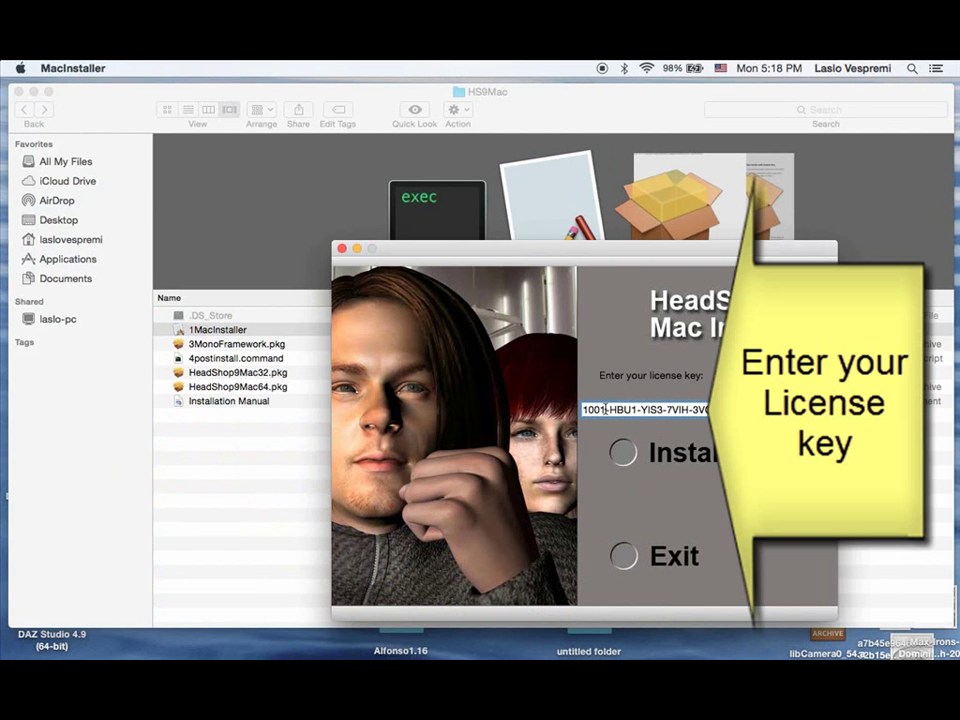
left_click(624, 455)
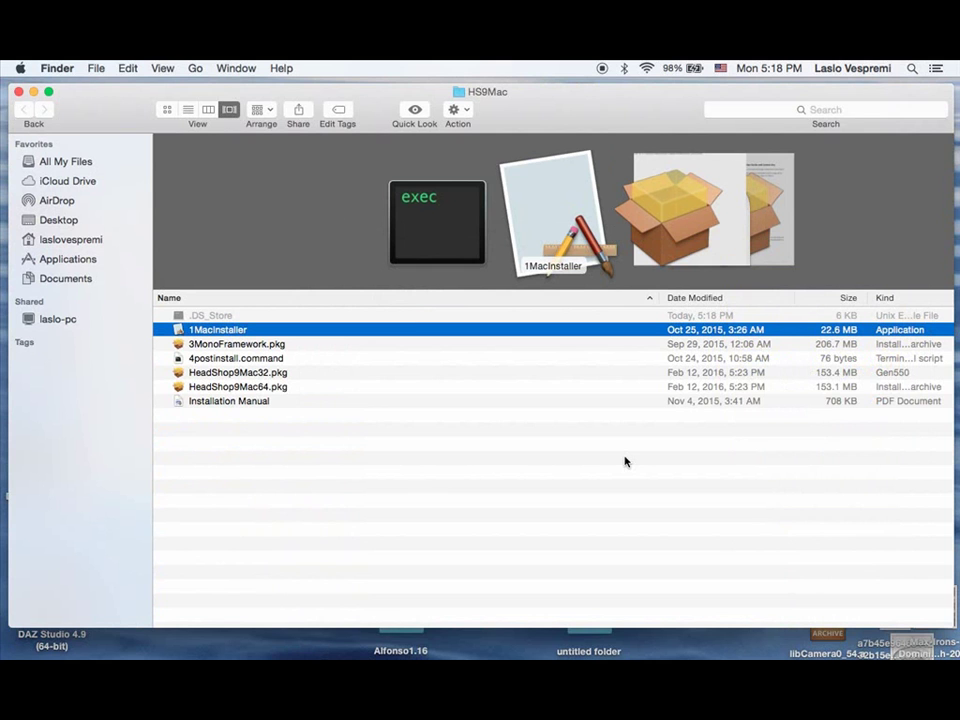
- Launch 3MonoFramework.pkg, continue past Introduction and Read Me, and agree to the license
left_click(255, 345)
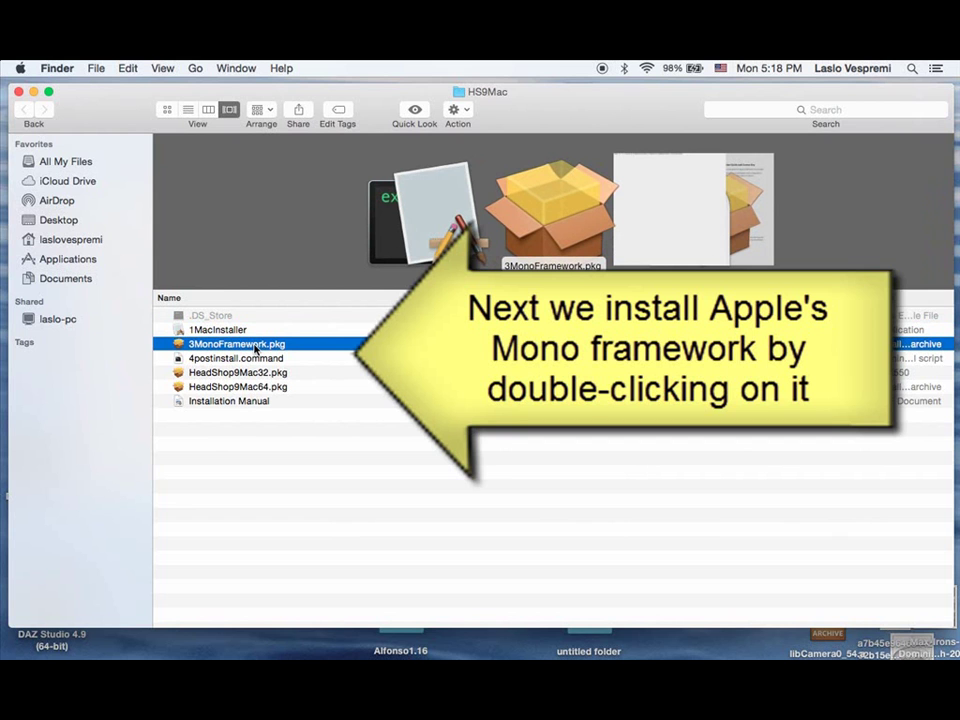
double_click(255, 345)
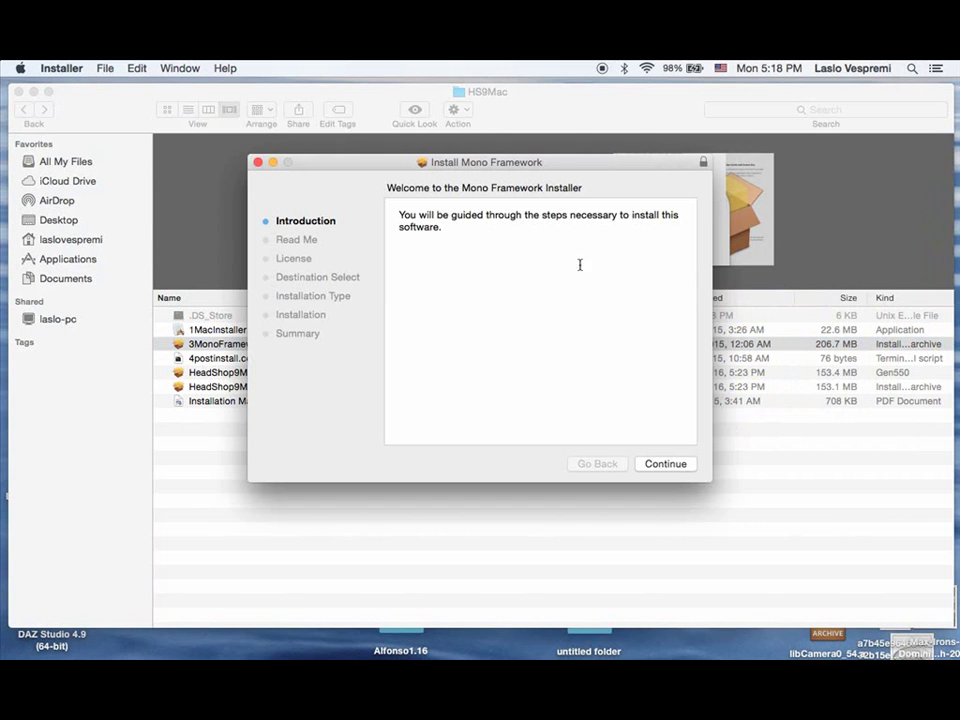
left_click(672, 465)
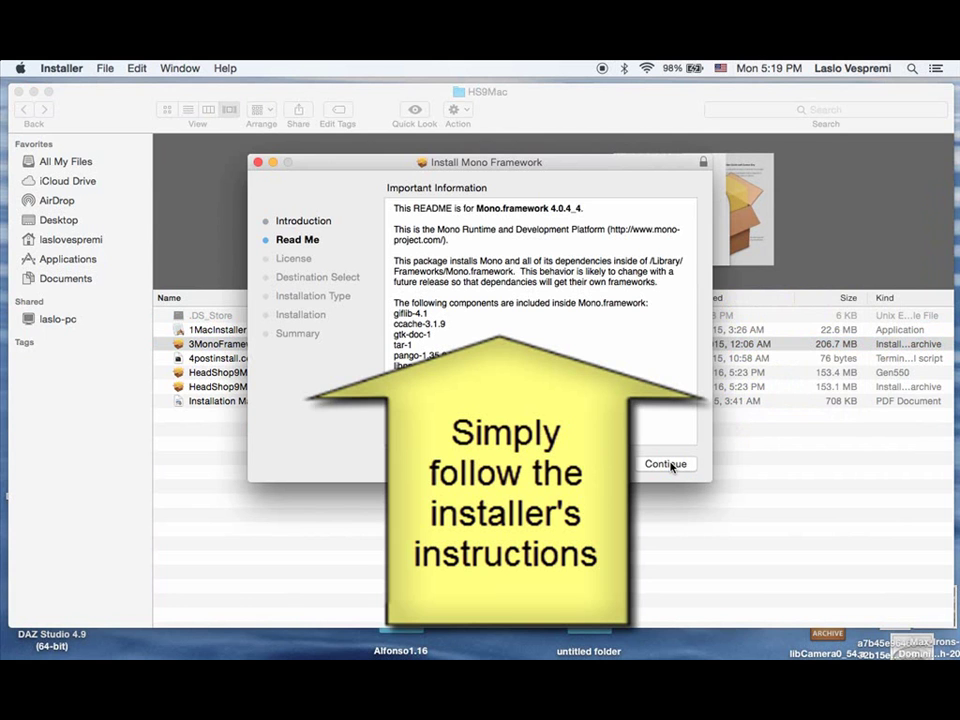
left_click(665, 464)
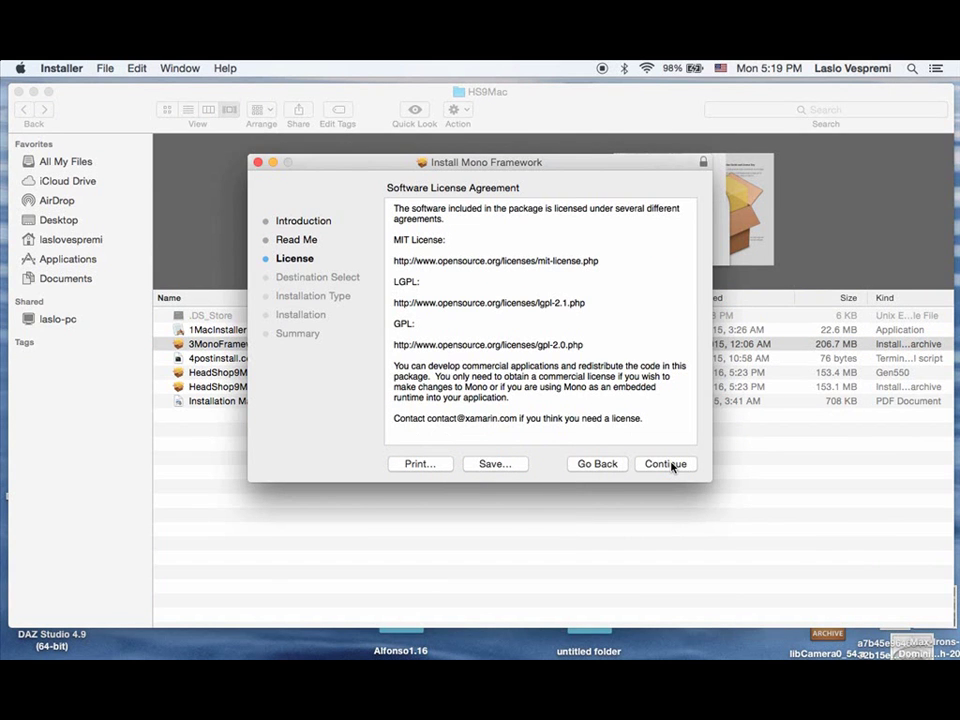
left_click(668, 464)
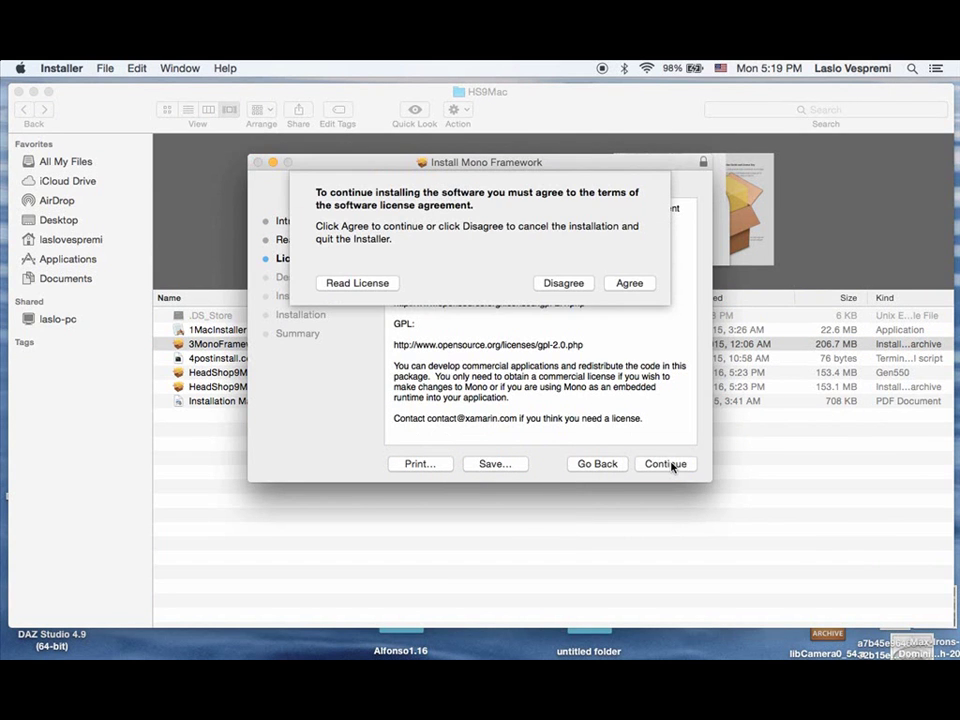
left_click(629, 283)
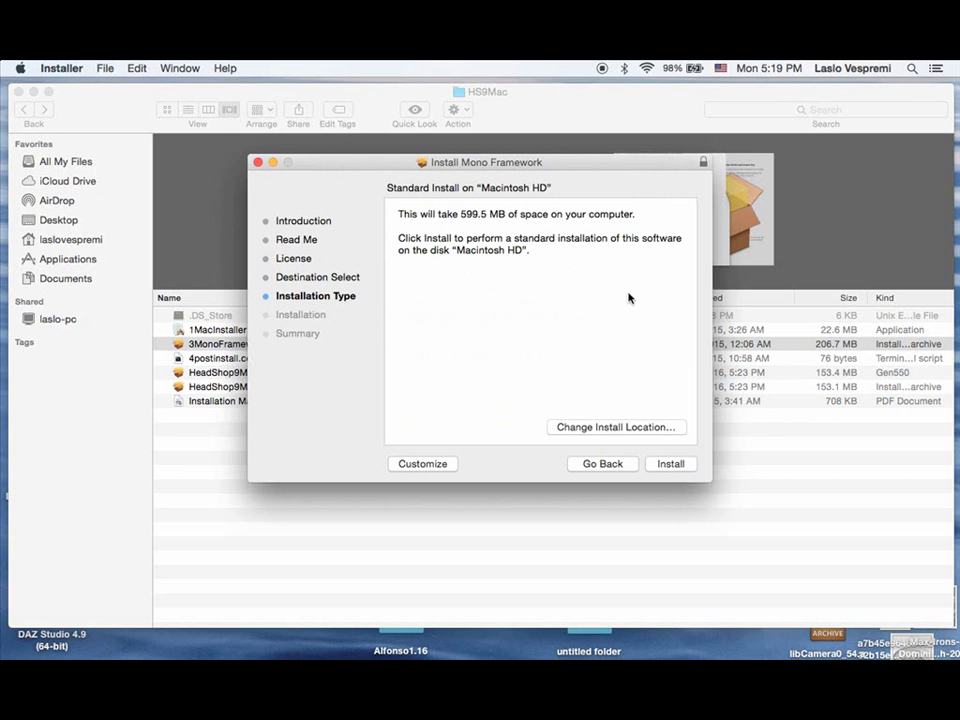
- Run the standard Mono Framework install with the admin password, then close the finished installer
left_click(671, 465)
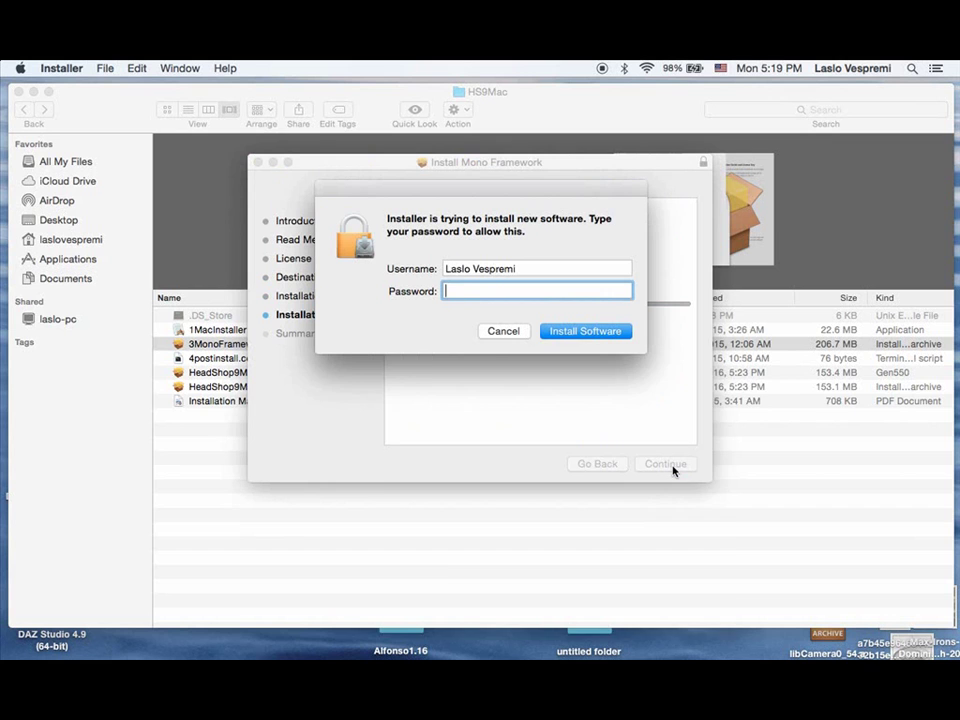
type("••••")
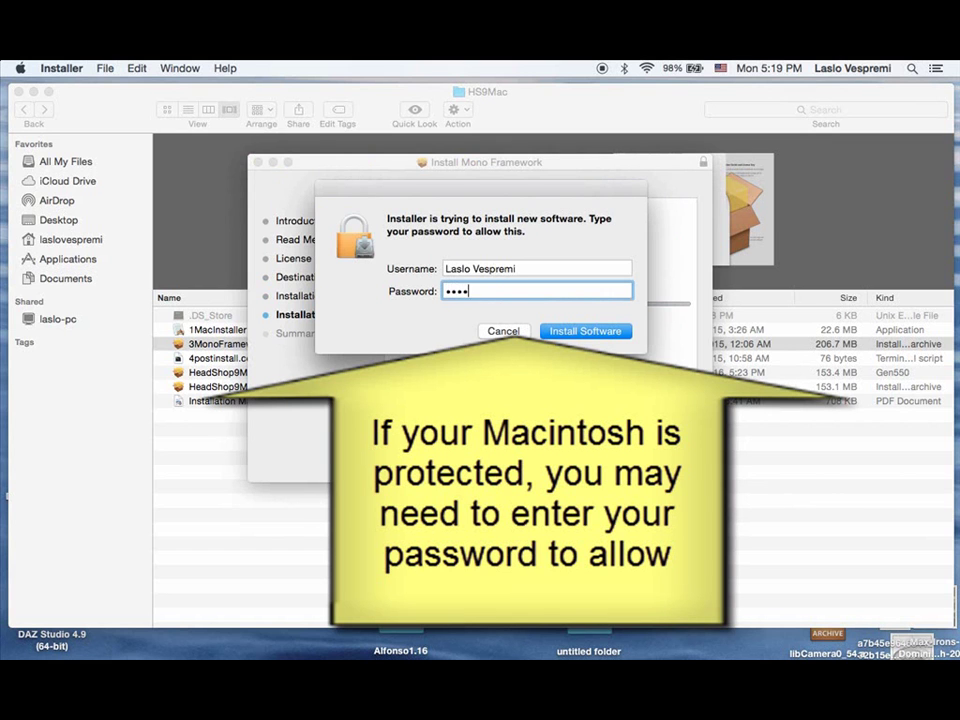
type("•••••••")
type("•")
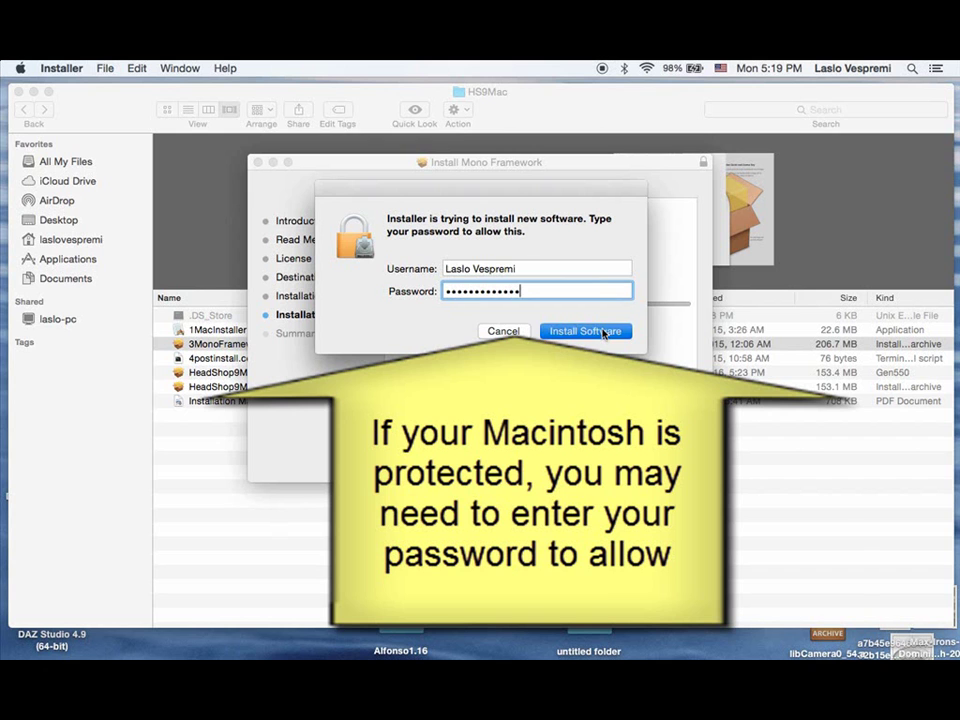
left_click(603, 331)
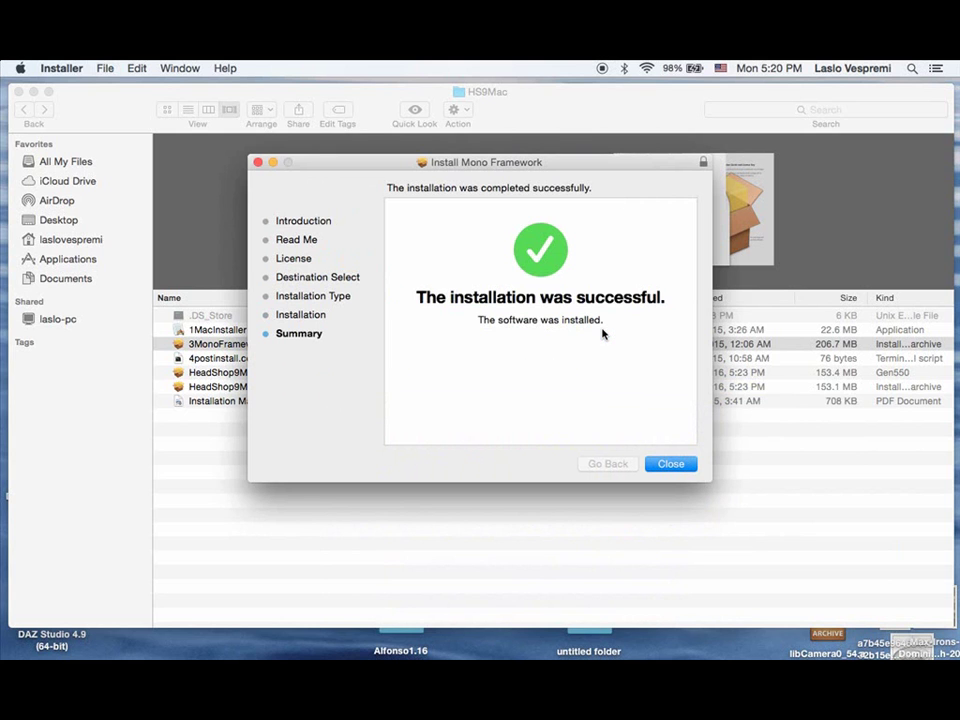
left_click(670, 465)
- Run 4postinstall.command in Terminal, submit the password, and close the completed session
left_click(218, 362)
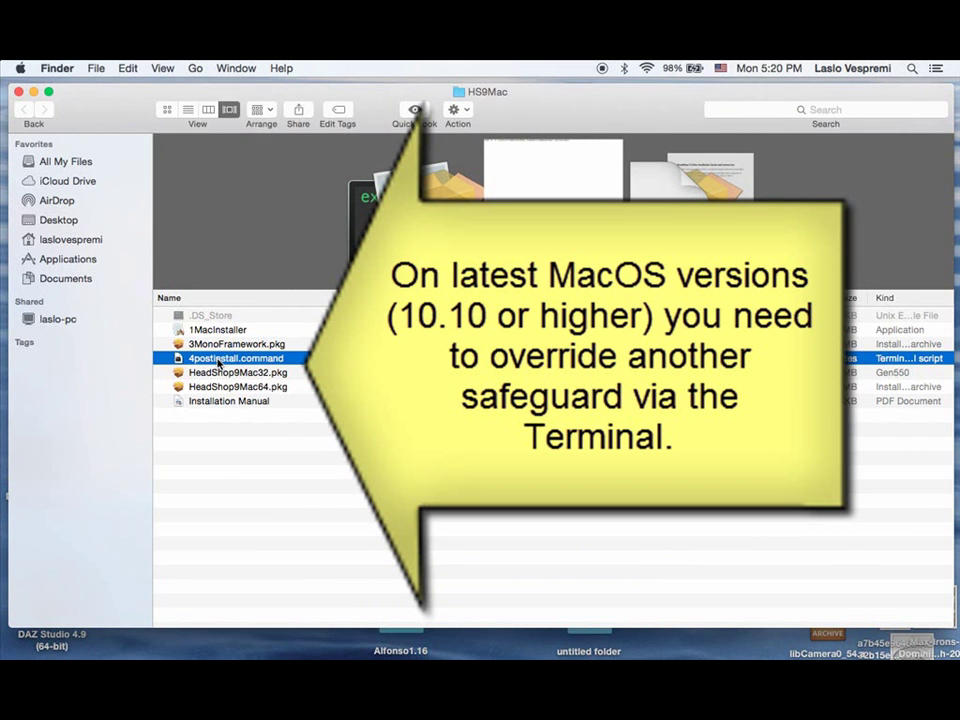
double_click(218, 358)
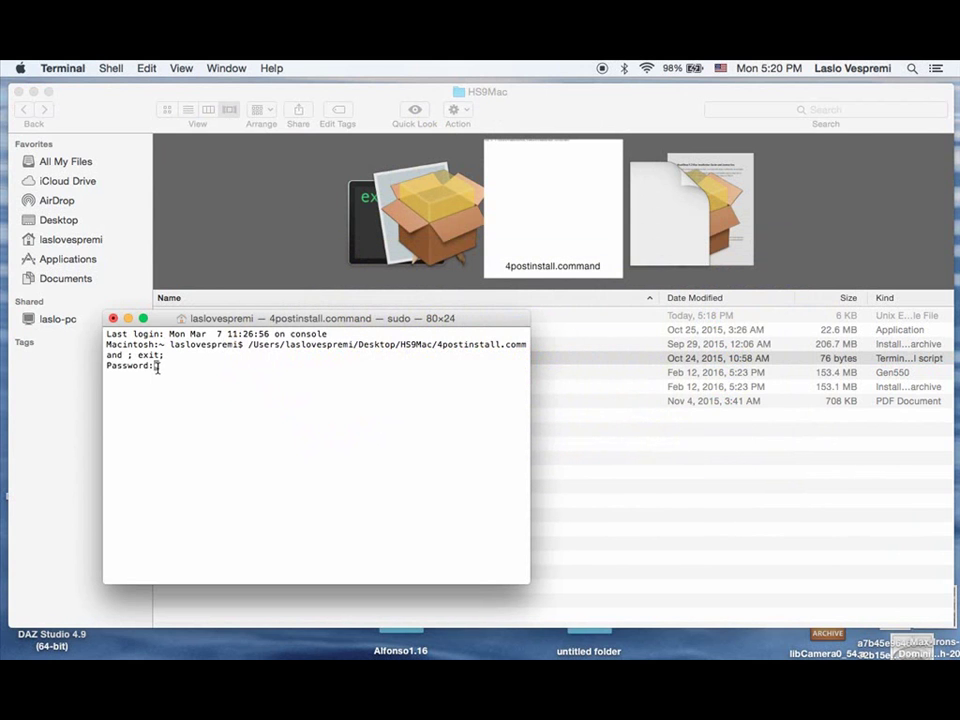
key("Return")
key("Return")
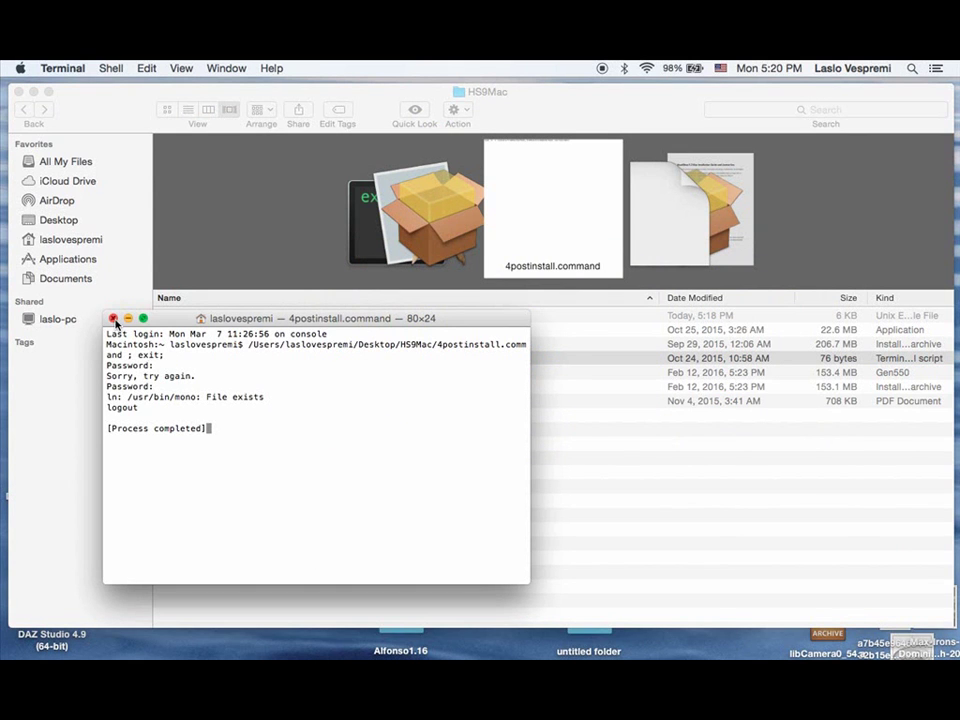
left_click(113, 318)
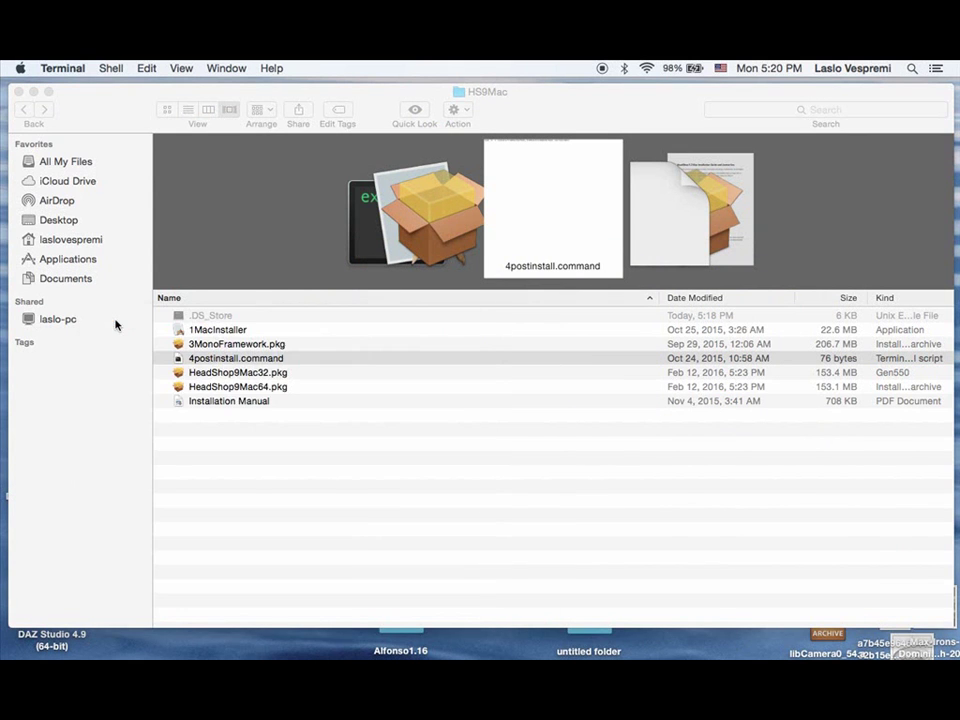
- Launch HeadShop9Mac64.pkg and reveal the customized component list with destination folders
double_click(180, 392)
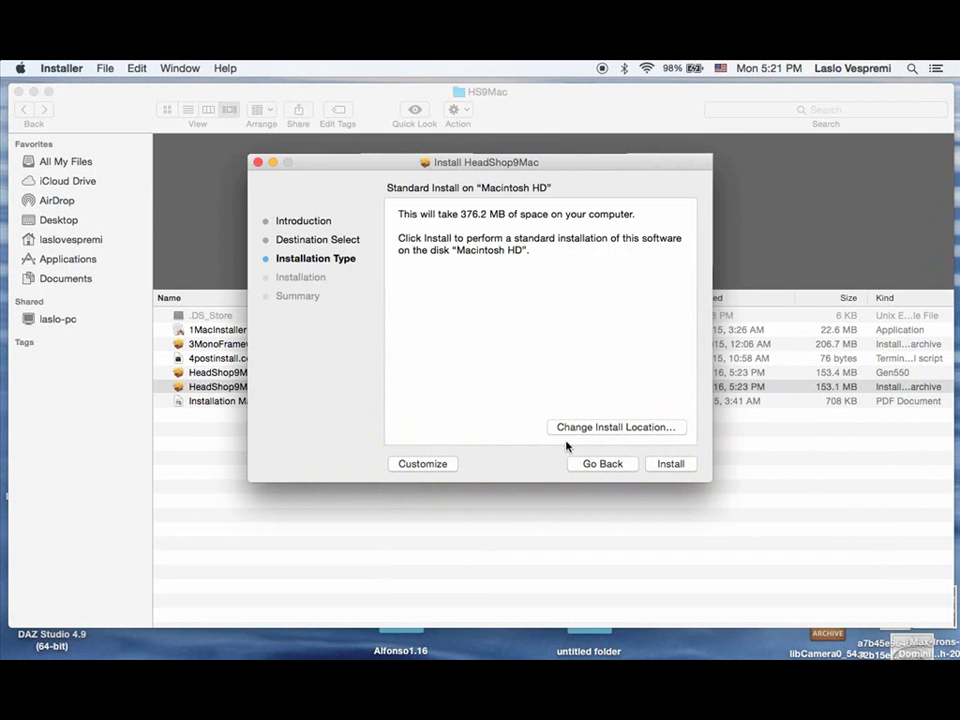
left_click(423, 464)
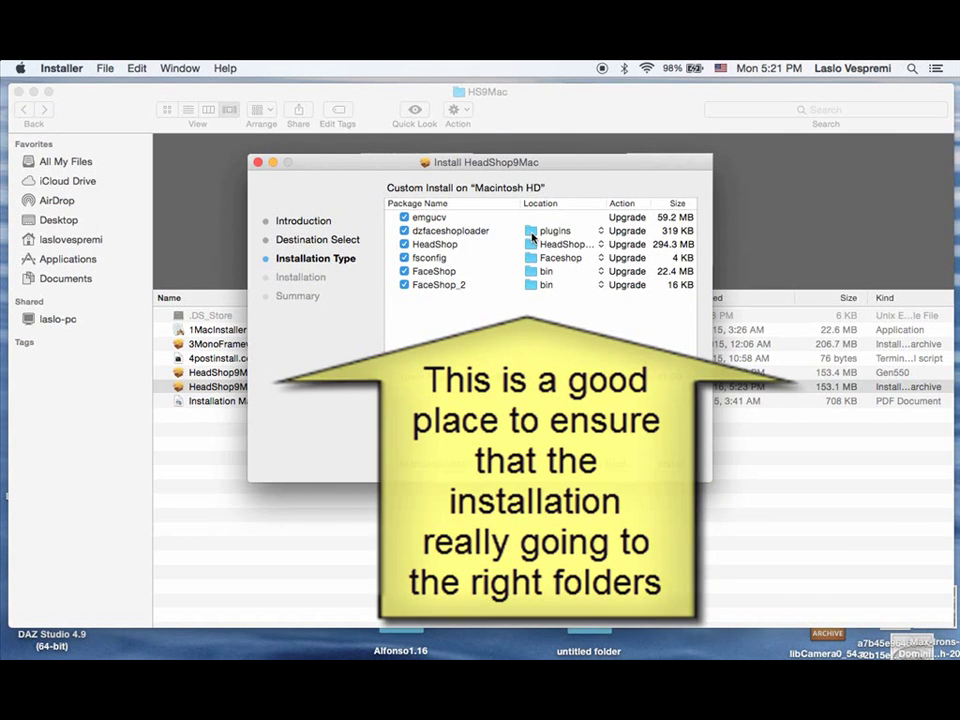
- Keep dzfaceshoploader in plugins, HeadShop in HeadShop Plugin, and fsconfig in Faceshop
left_click(533, 234)
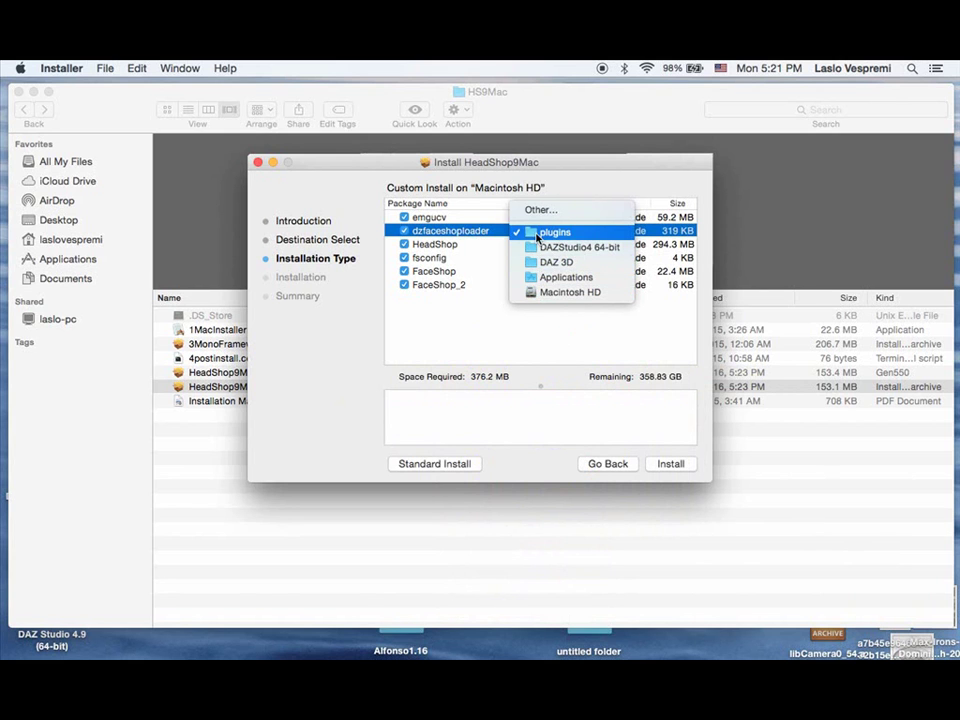
left_click(466, 333)
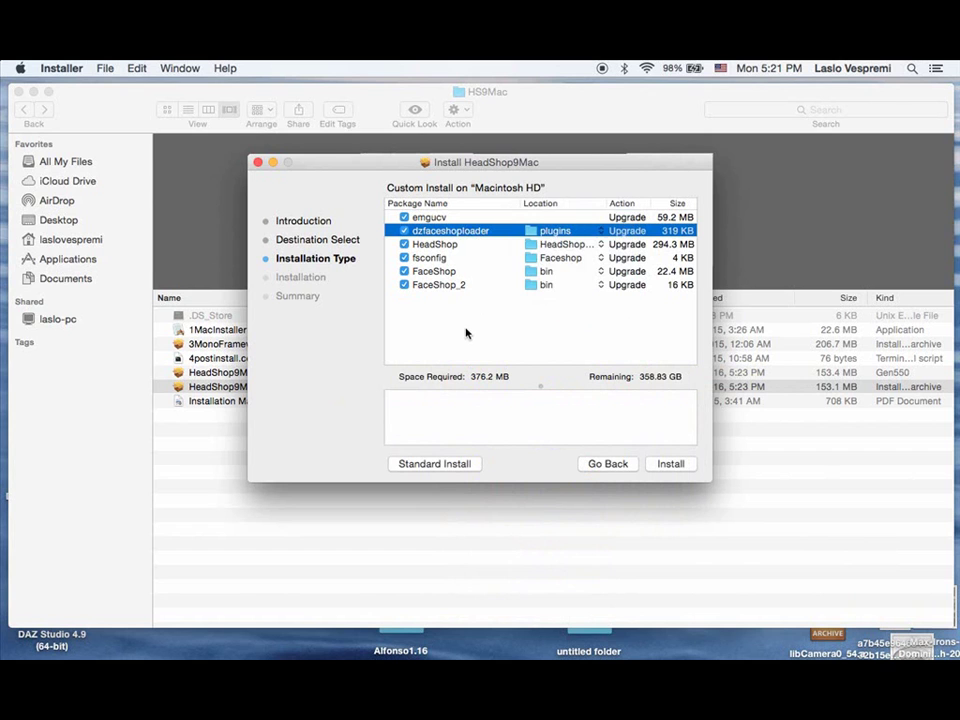
left_click(533, 247)
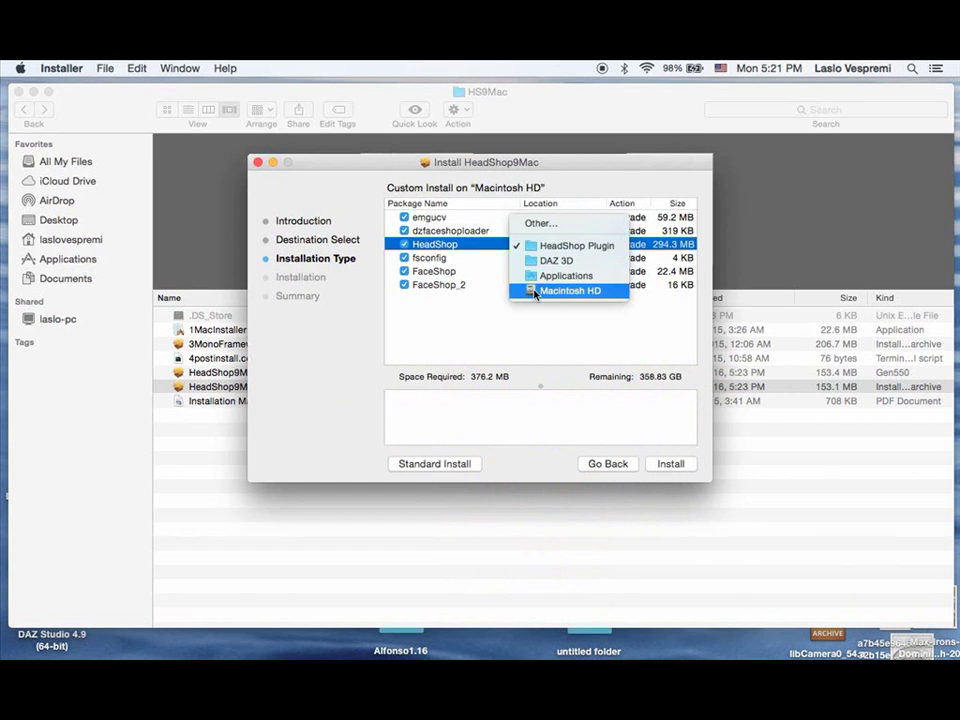
left_click(490, 338)
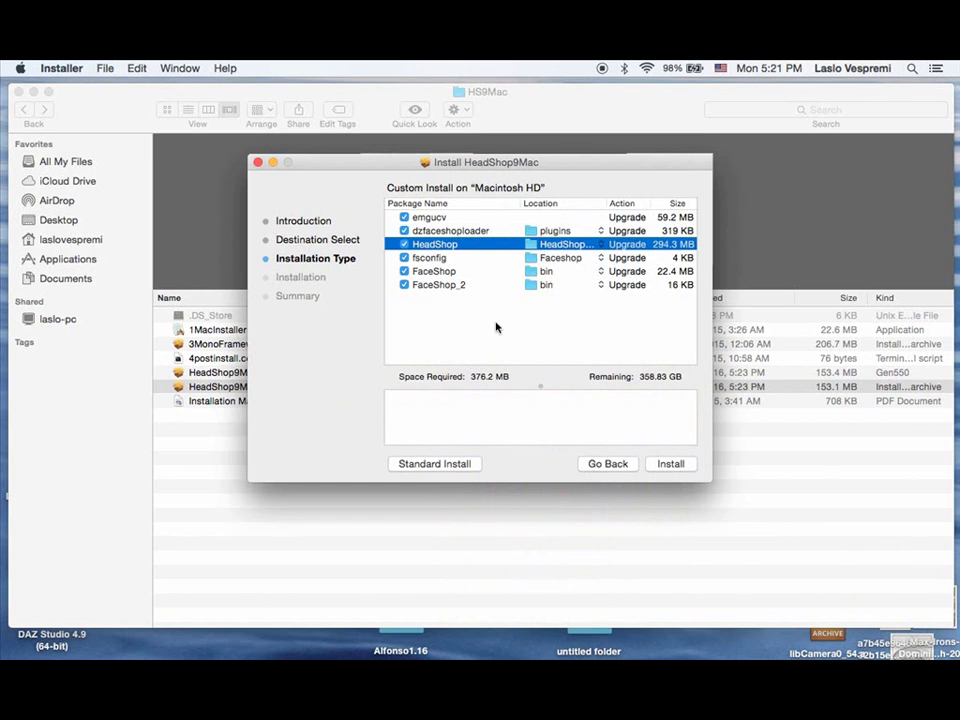
left_click(531, 259)
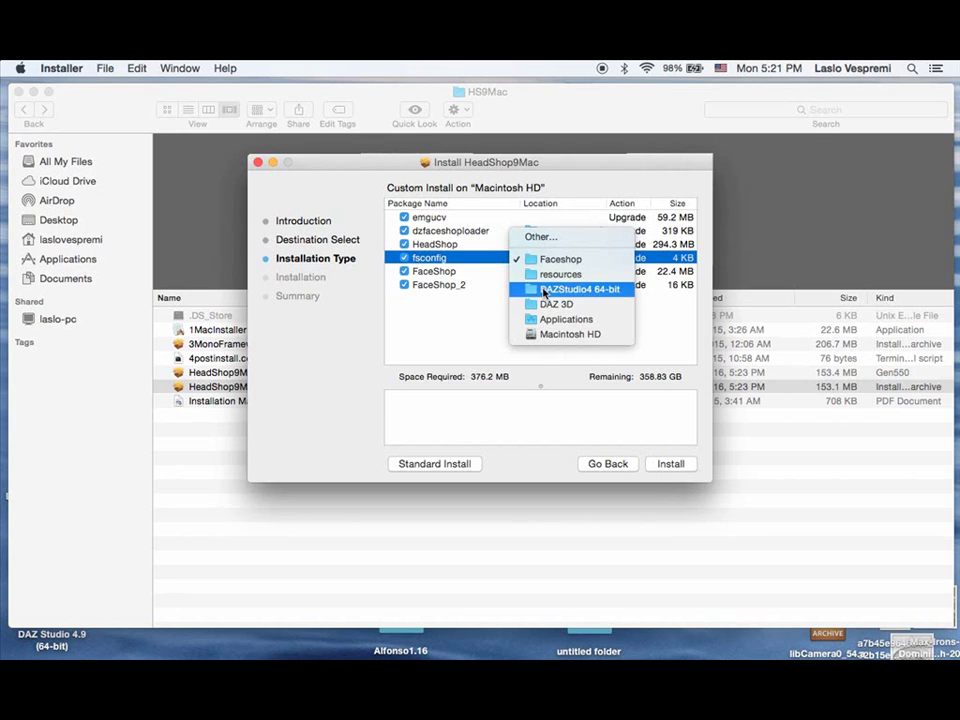
left_click(471, 326)
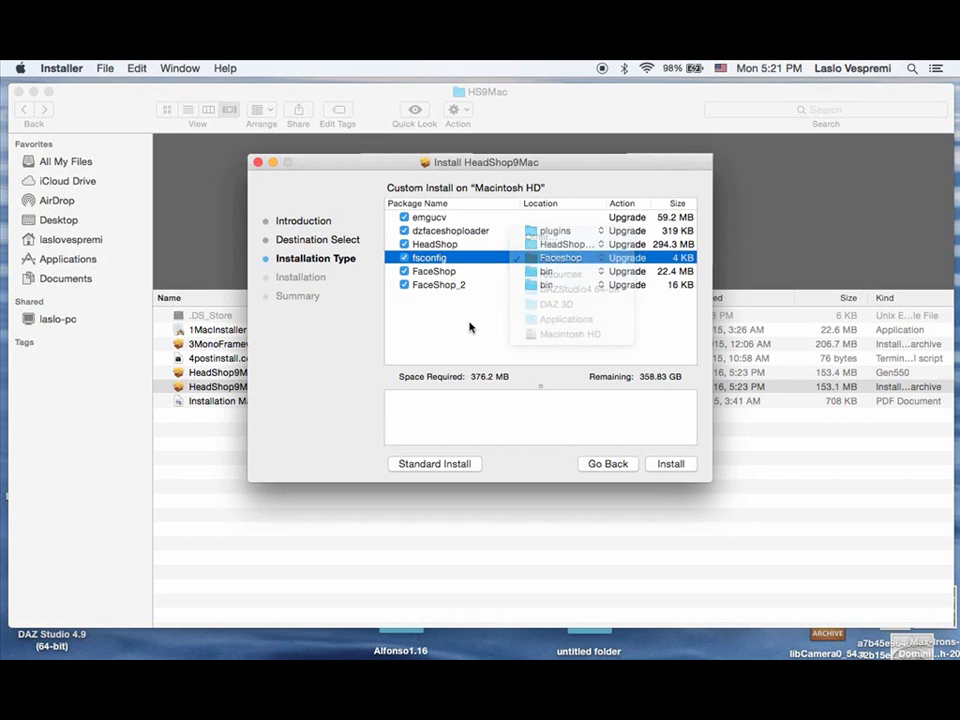
- Keep FaceShop and FaceShop_2 installing to bin and start the custom install
left_click(537, 273)
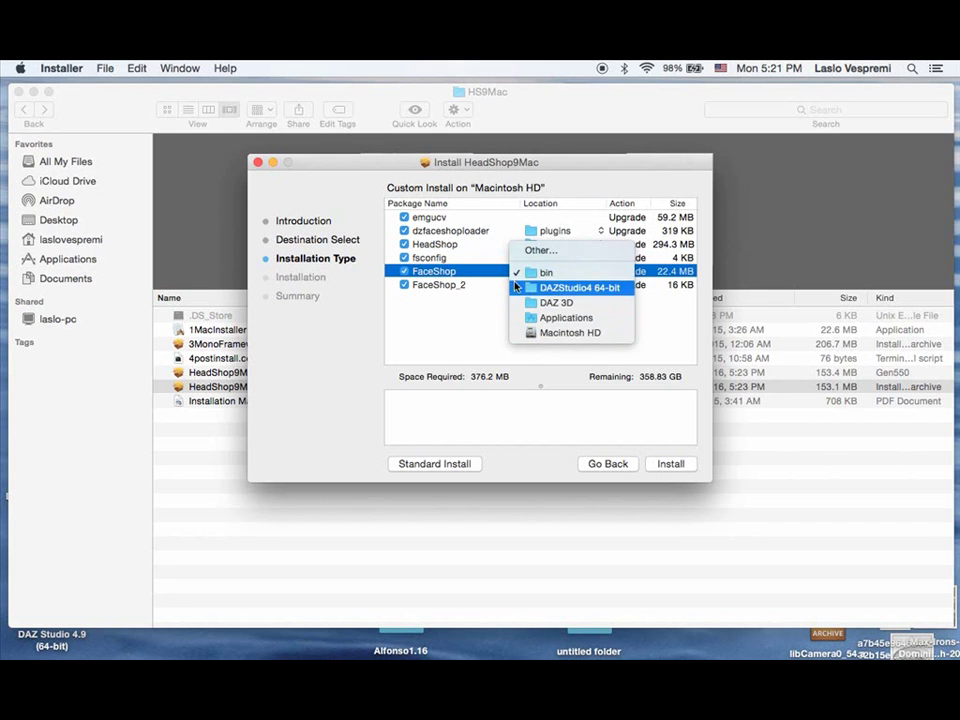
key("Escape")
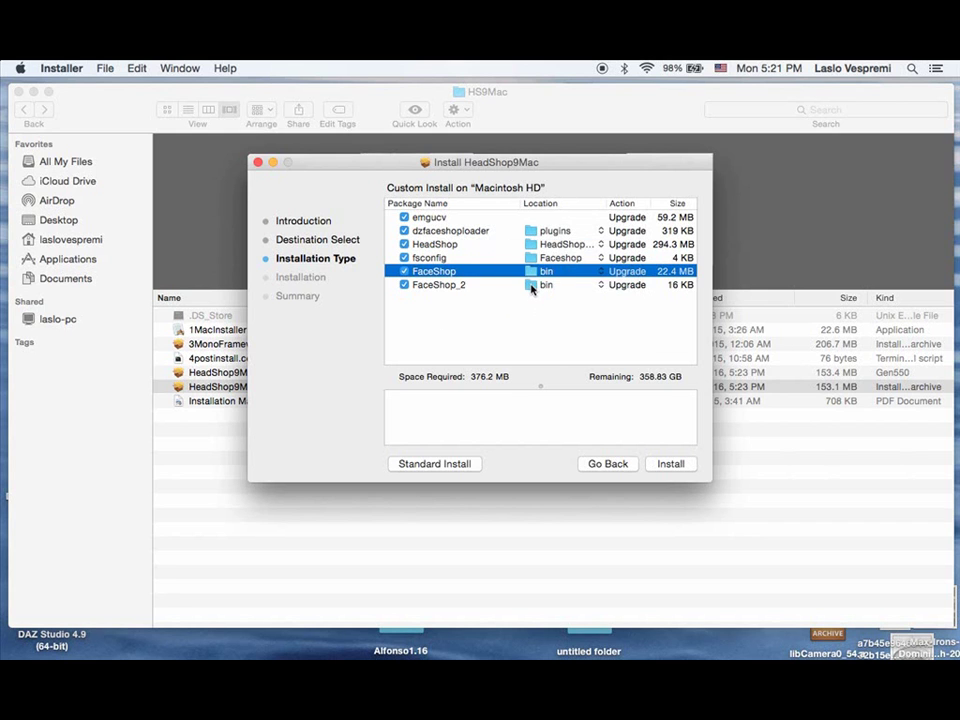
left_click(533, 285)
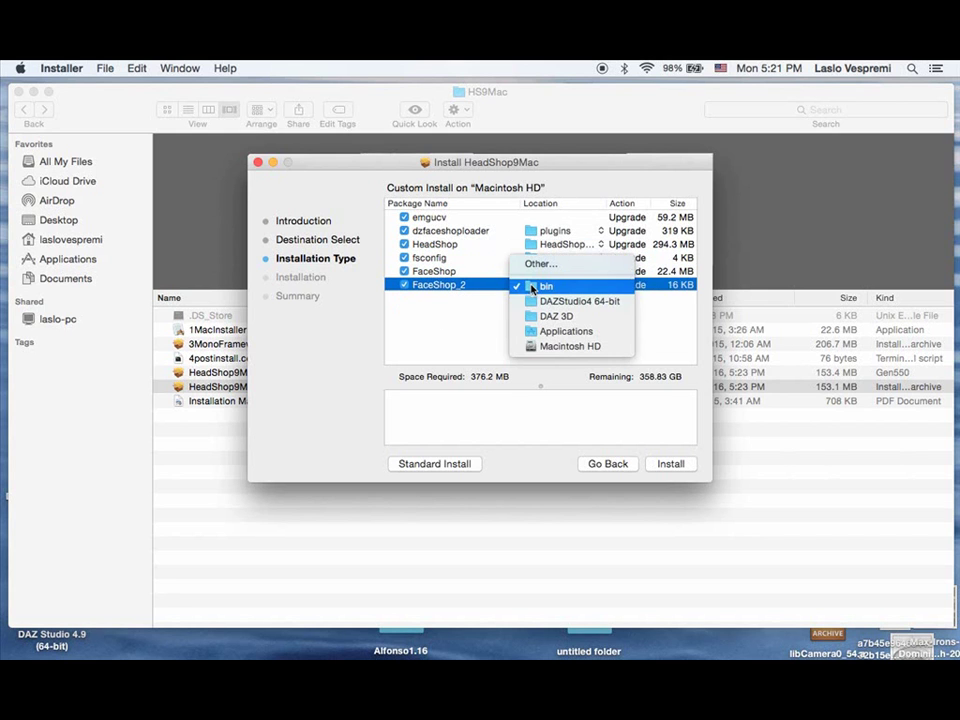
left_click(462, 344)
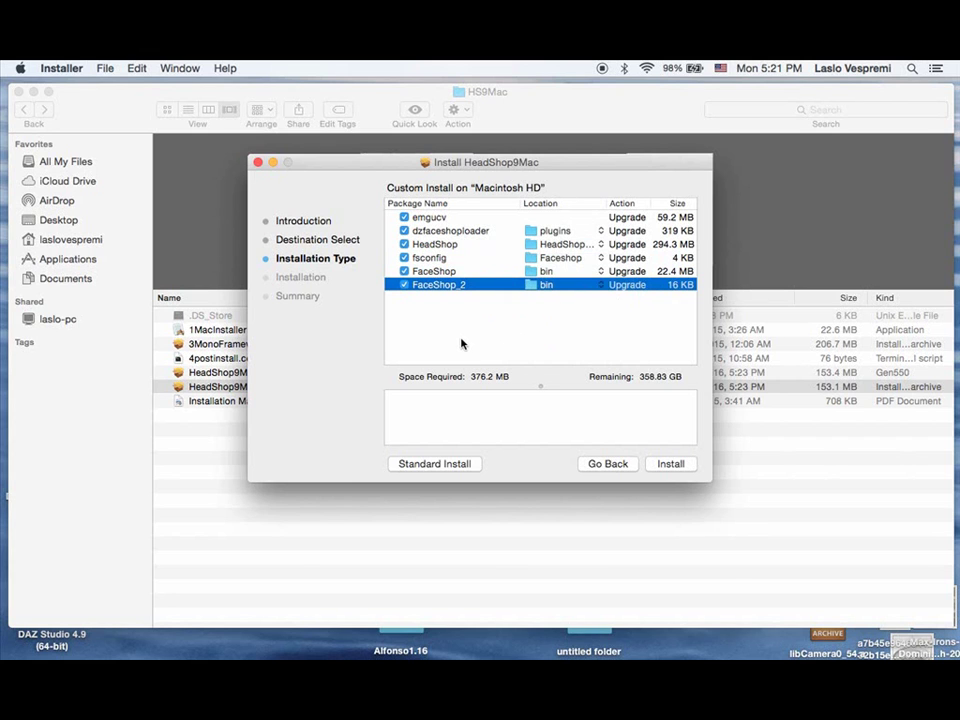
left_click(663, 466)
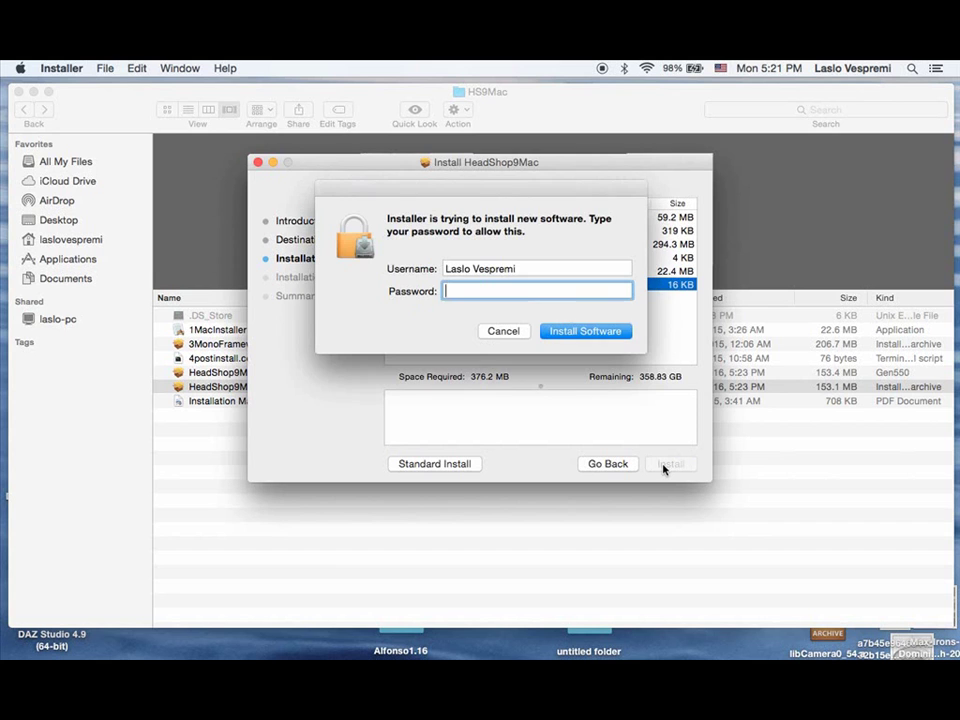
- Enter the admin password to authorize the HeadShop9Mac installation
type("•")
type("••••••")
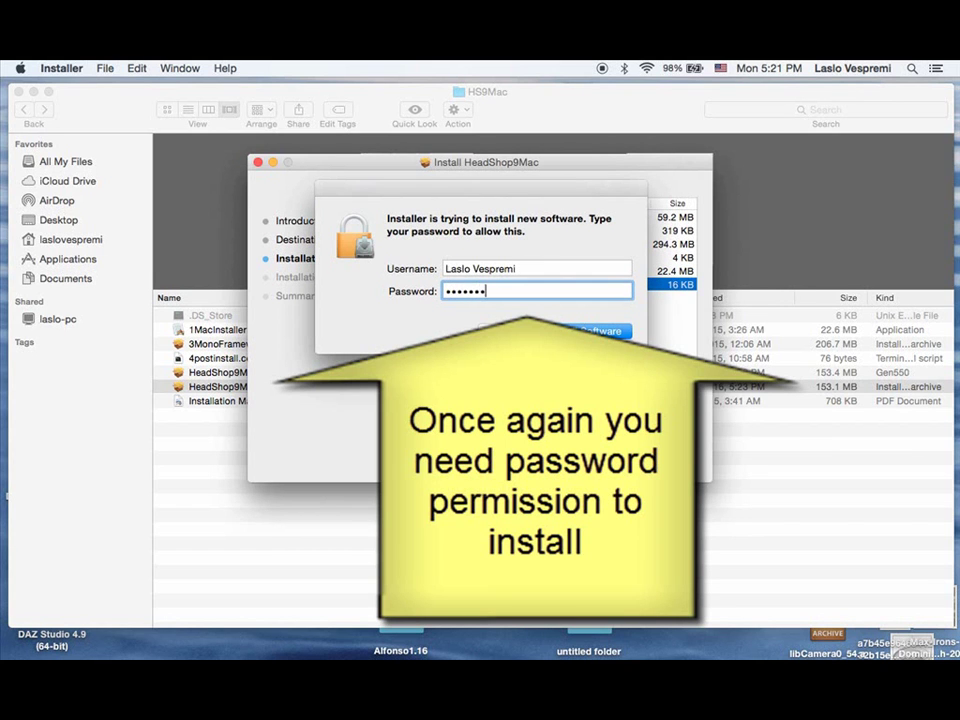
type("••••••")
left_click(590, 332)
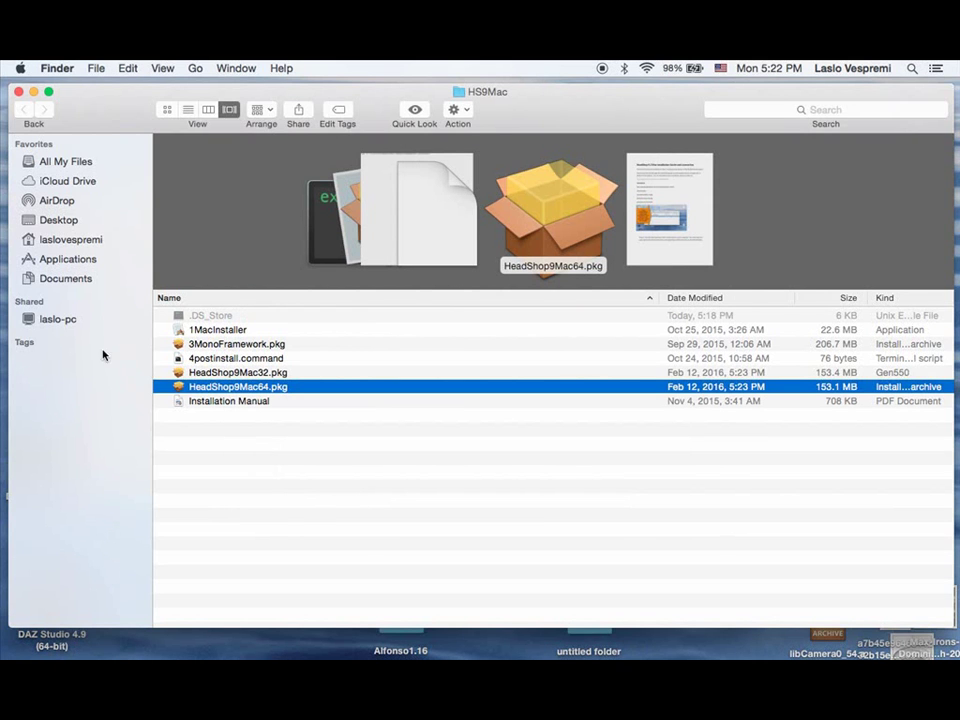
- Browse Applications › DAZ 3D › DAZStudio4 64-bit › bin to find the FaceShop files
right_click(72, 262)
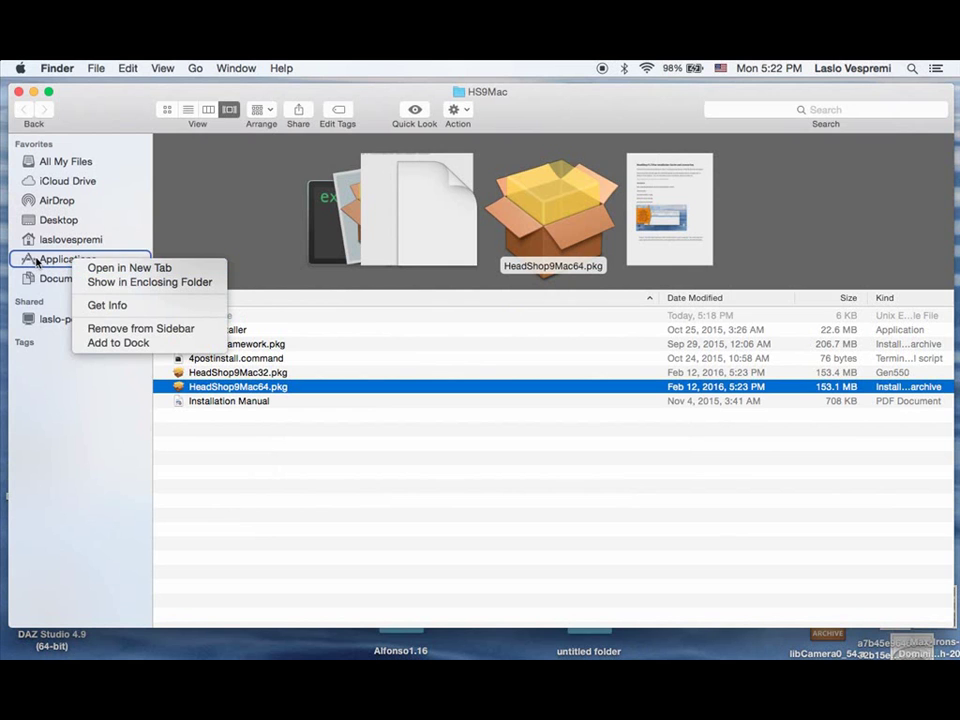
left_click(36, 263)
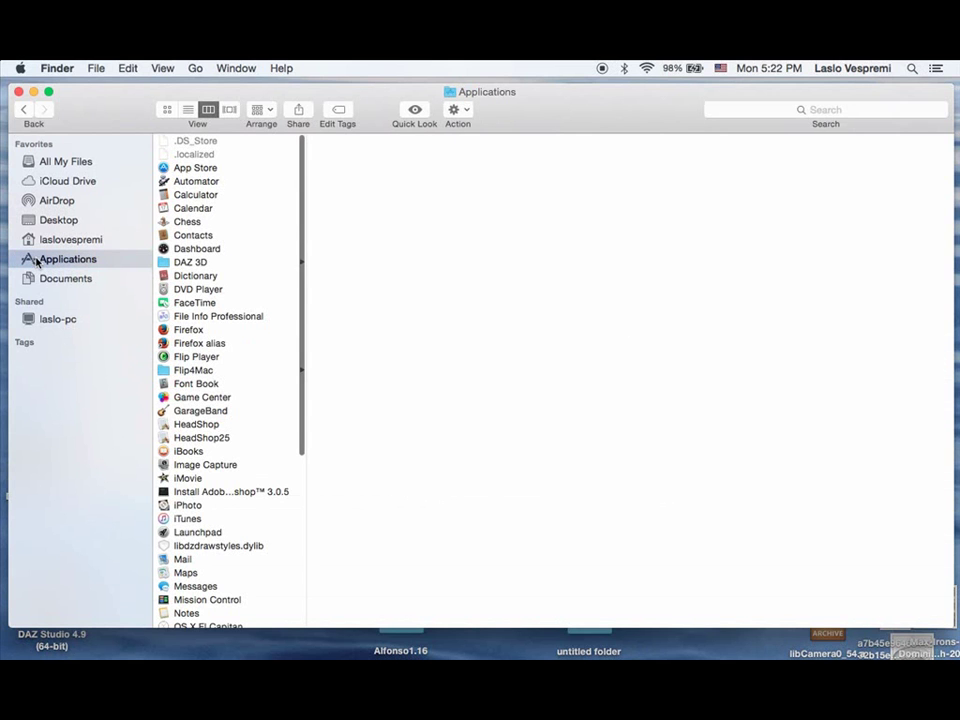
left_click(203, 262)
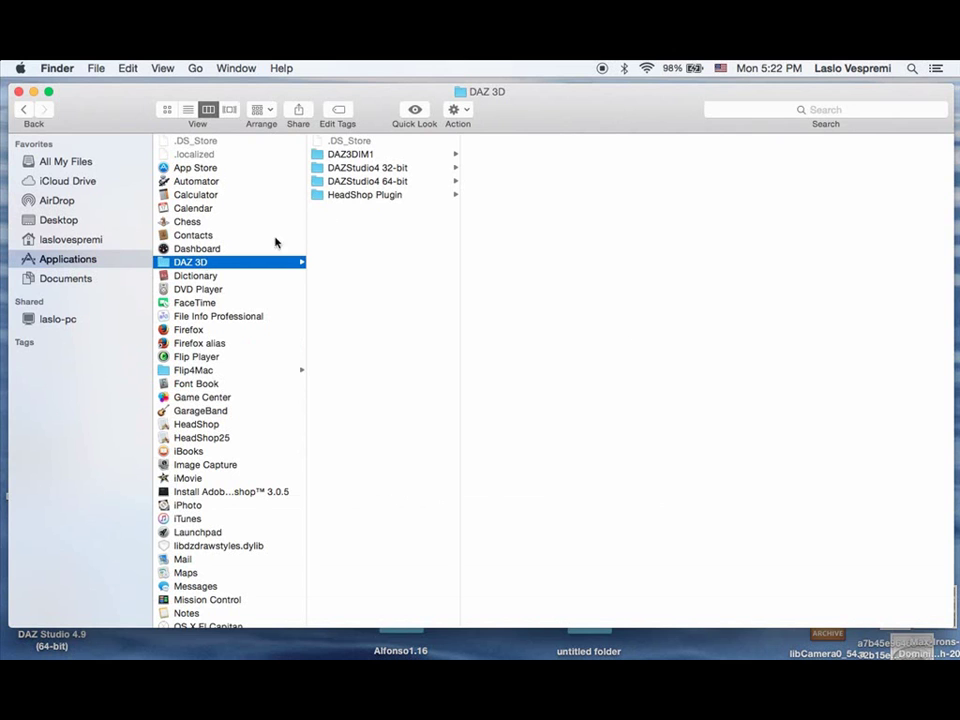
left_click(367, 182)
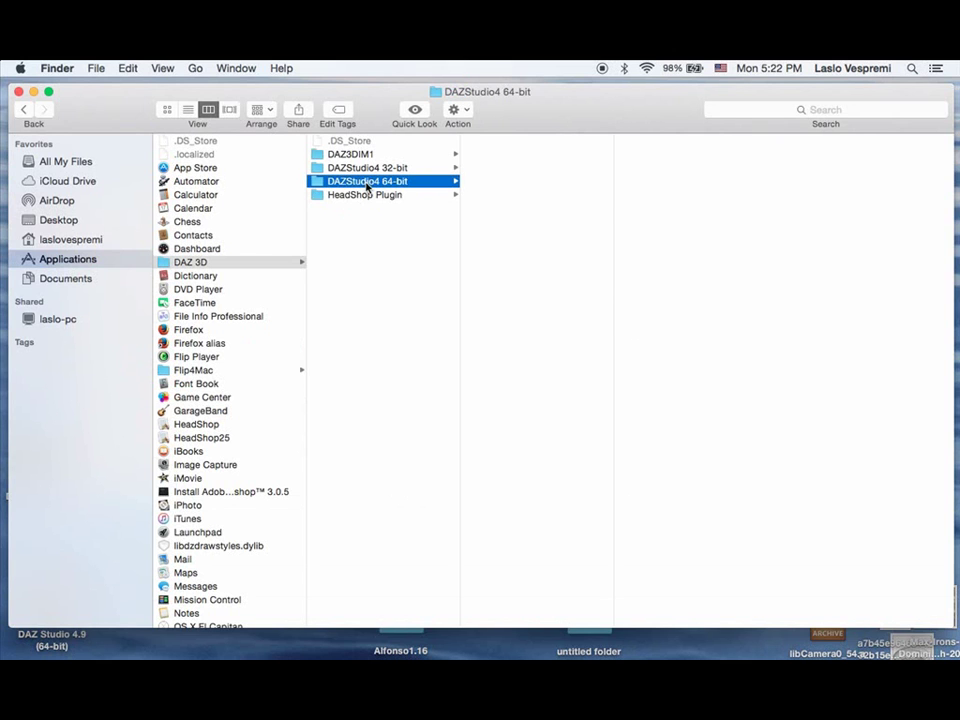
left_click(471, 156)
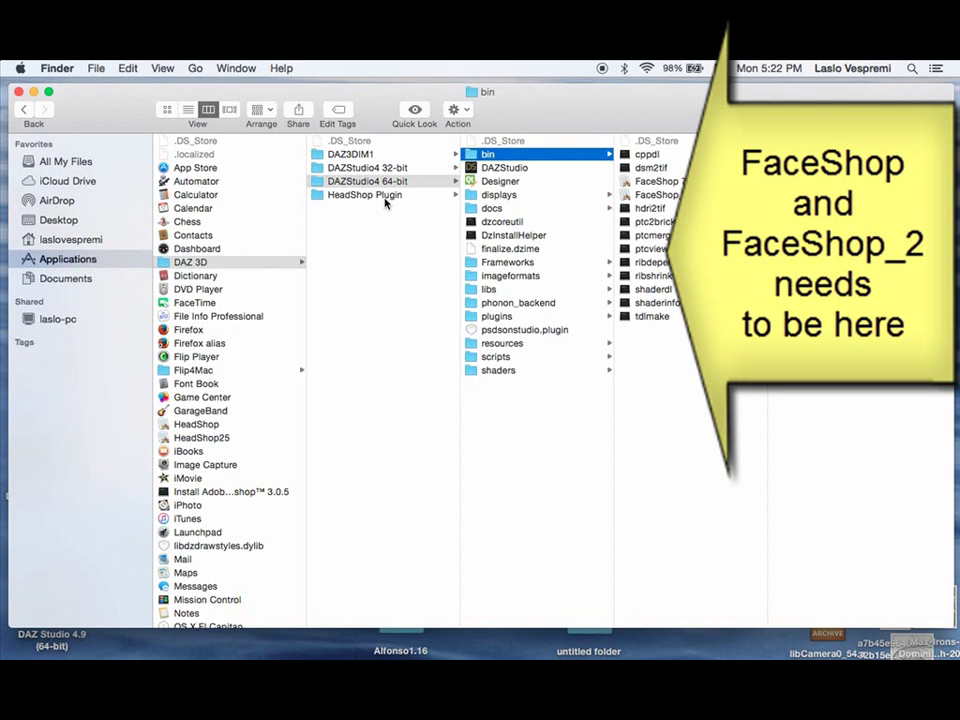
- Check HeadShop Plugin, dzfaceshoploader in plugins, and fsconfig in resources › Faceshop
left_click(372, 198)
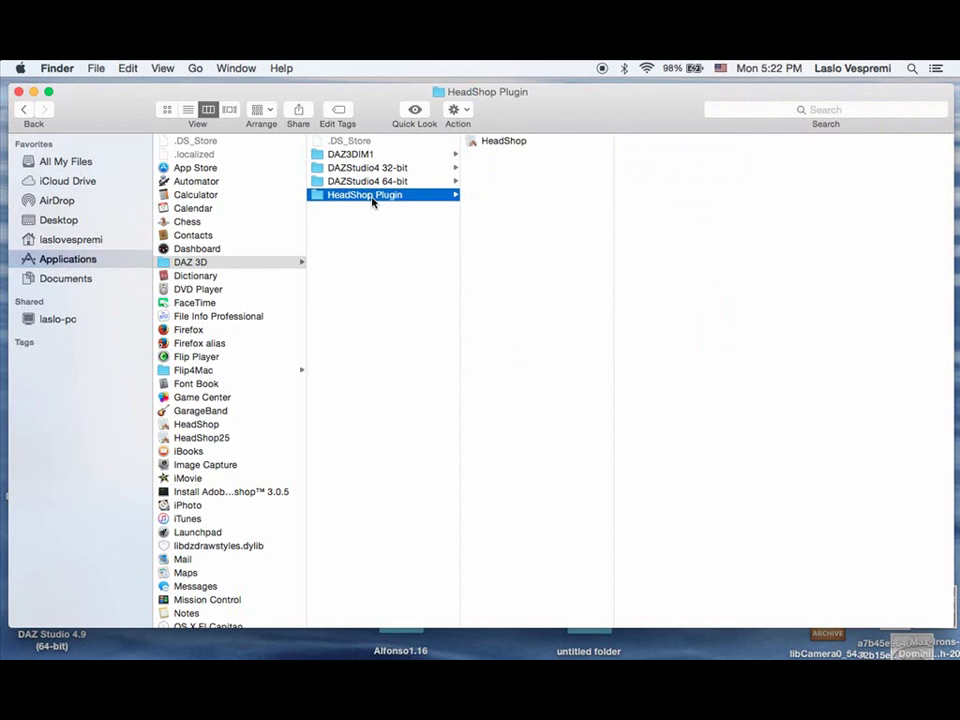
left_click(370, 182)
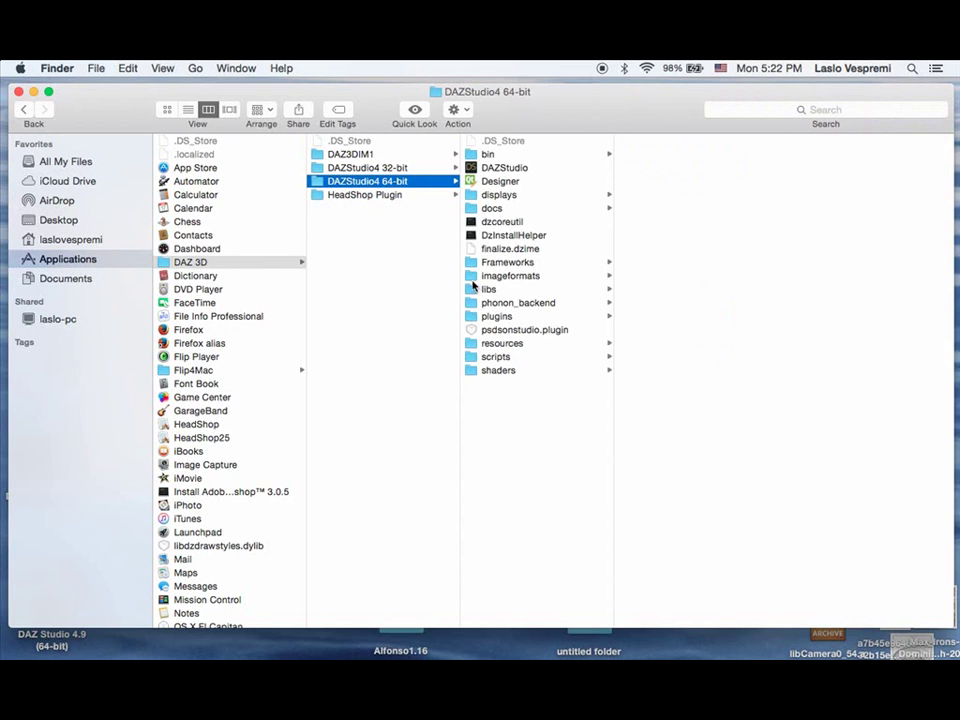
left_click(474, 317)
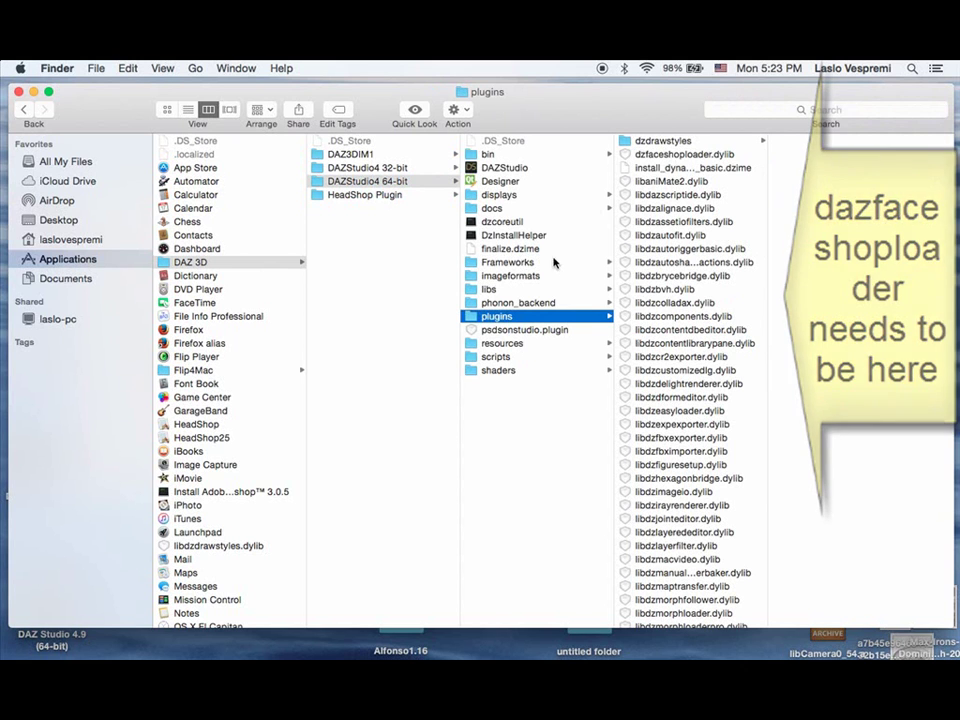
left_click(474, 344)
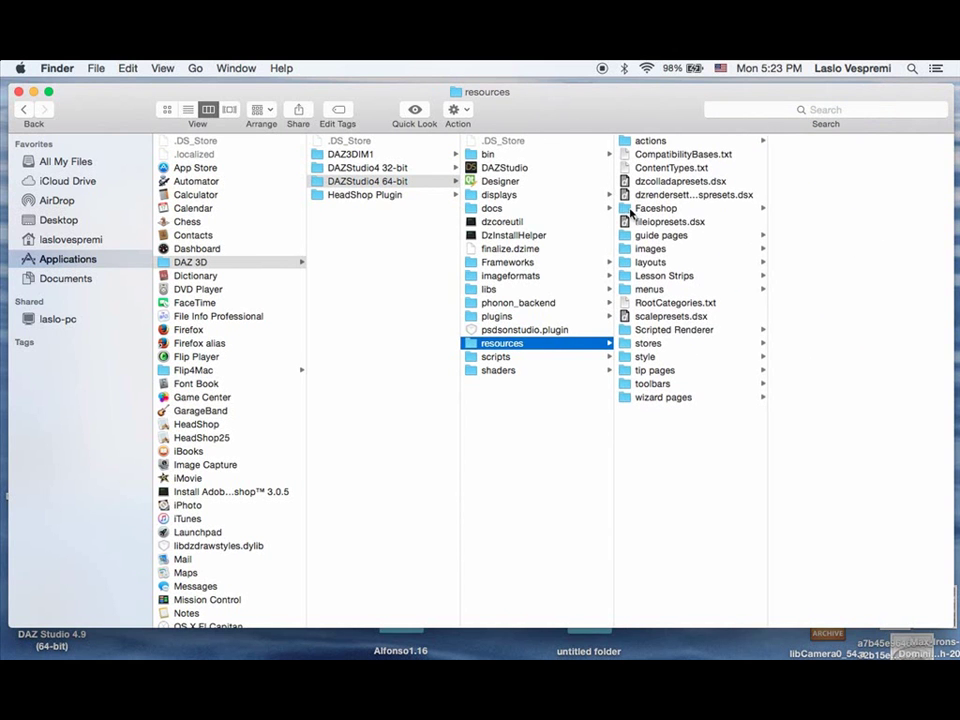
left_click(626, 210)
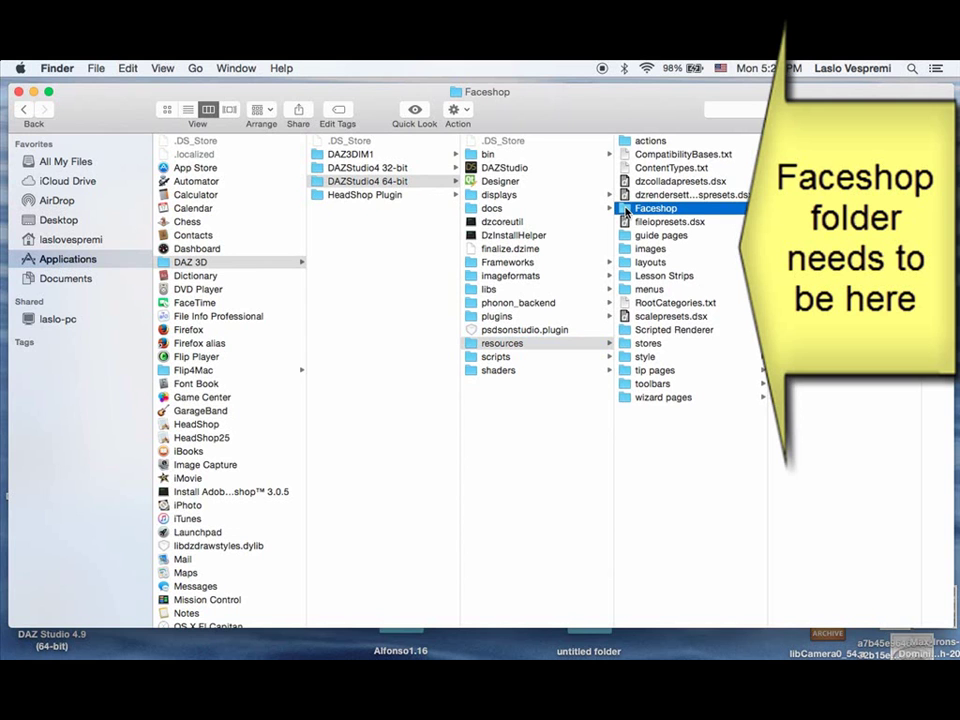